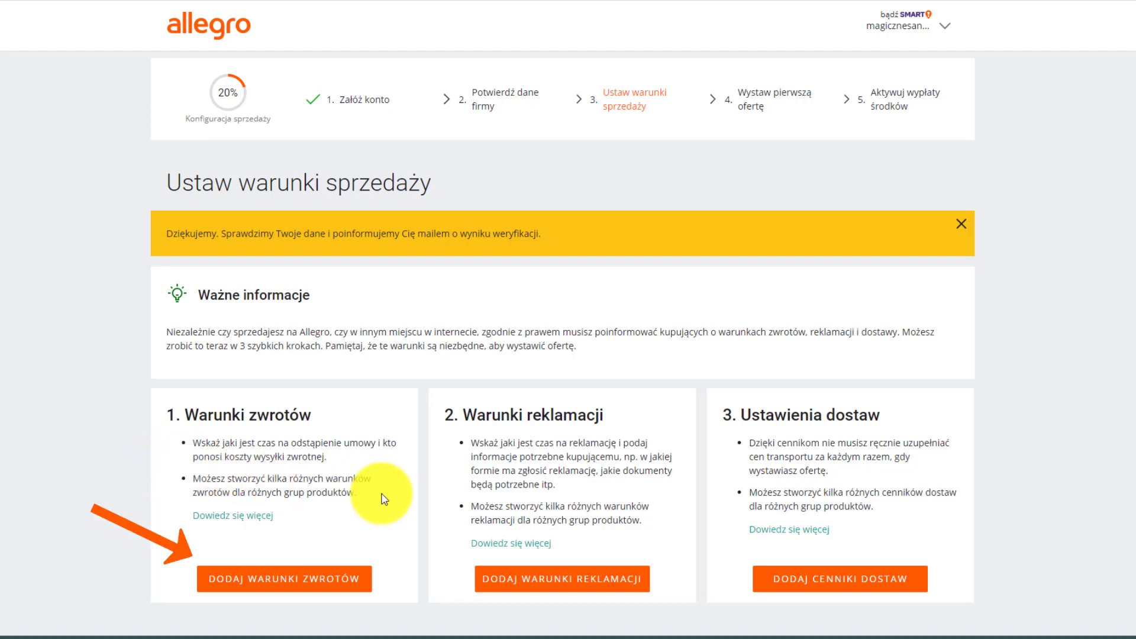
# Start adding new return conditions with DODAJ WARUNKI ZWROTÓW on the sales setup page.
pyautogui.click(280, 586)
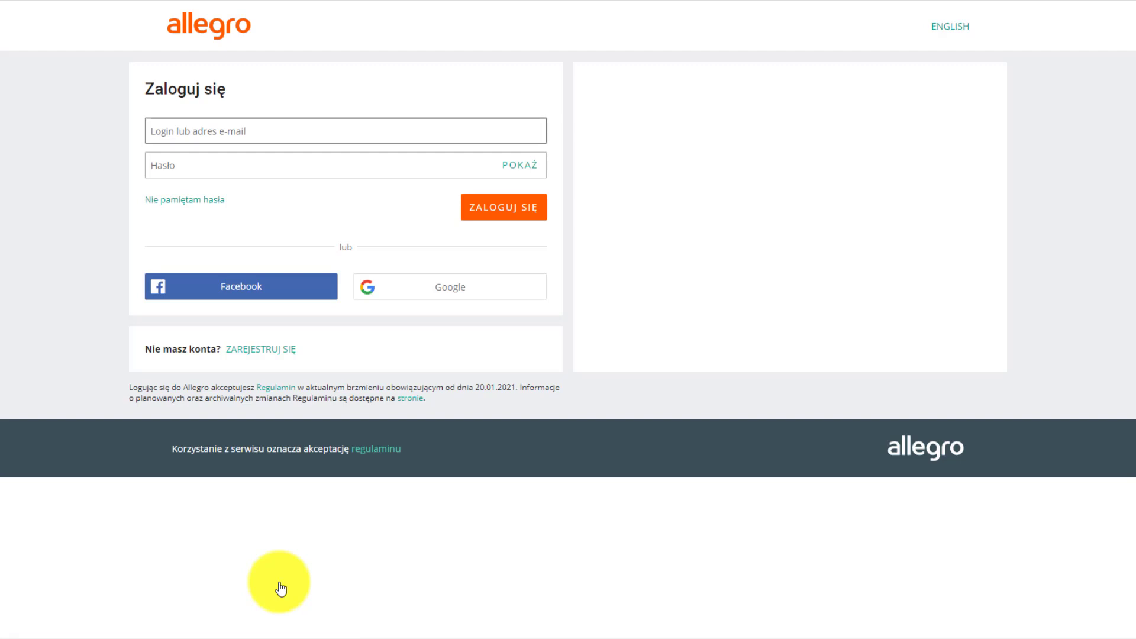
# Sign in to the Allegro seller account with its login and password.
pyautogui.click(208, 136)
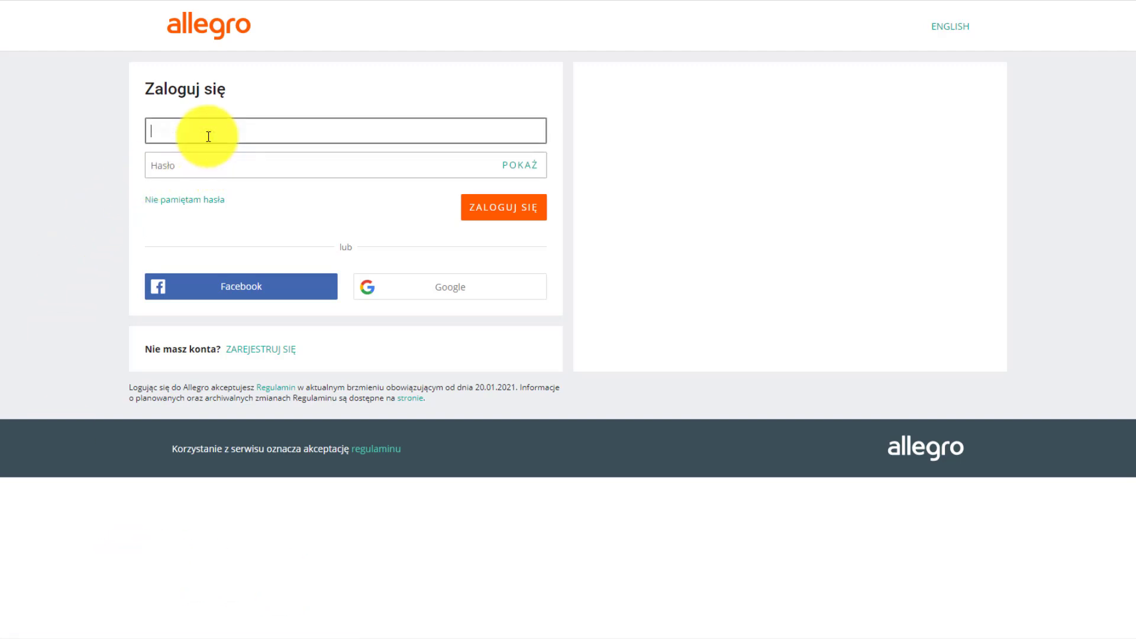
pyautogui.write('magicznesamoloty')
pyautogui.press('Tab')
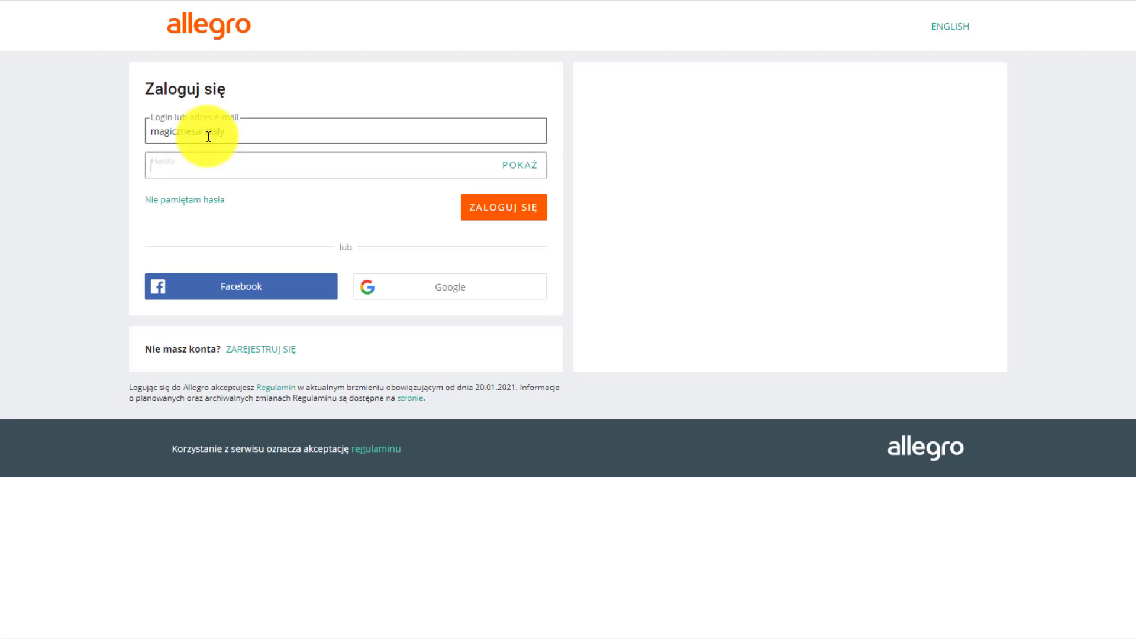
pyautogui.write('********')
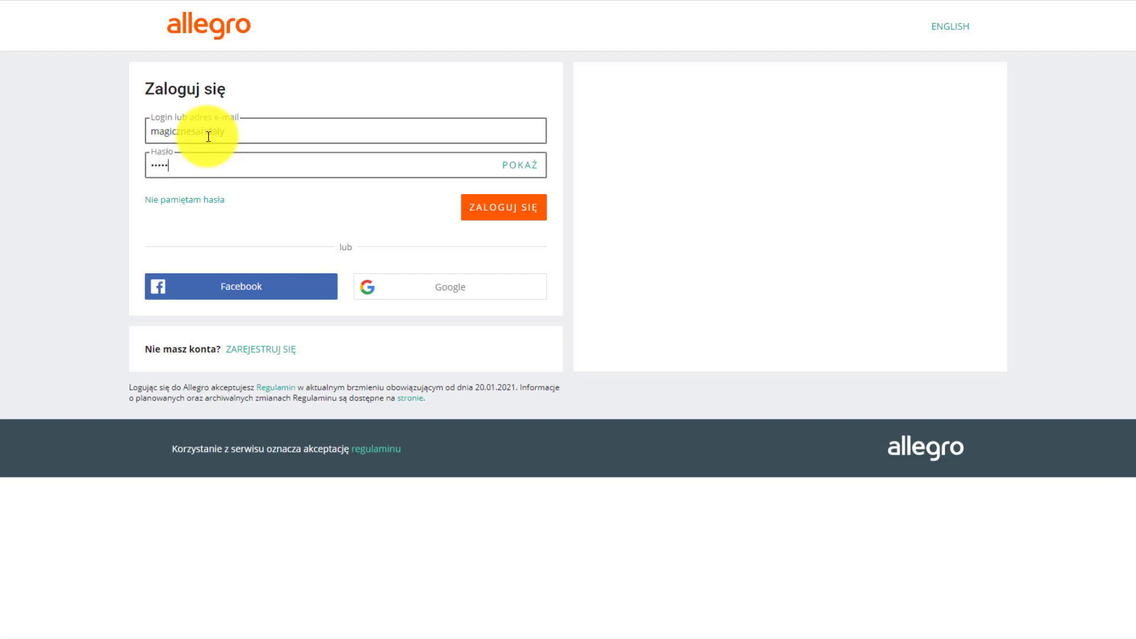
pyautogui.write('*')
pyautogui.click(490, 213)
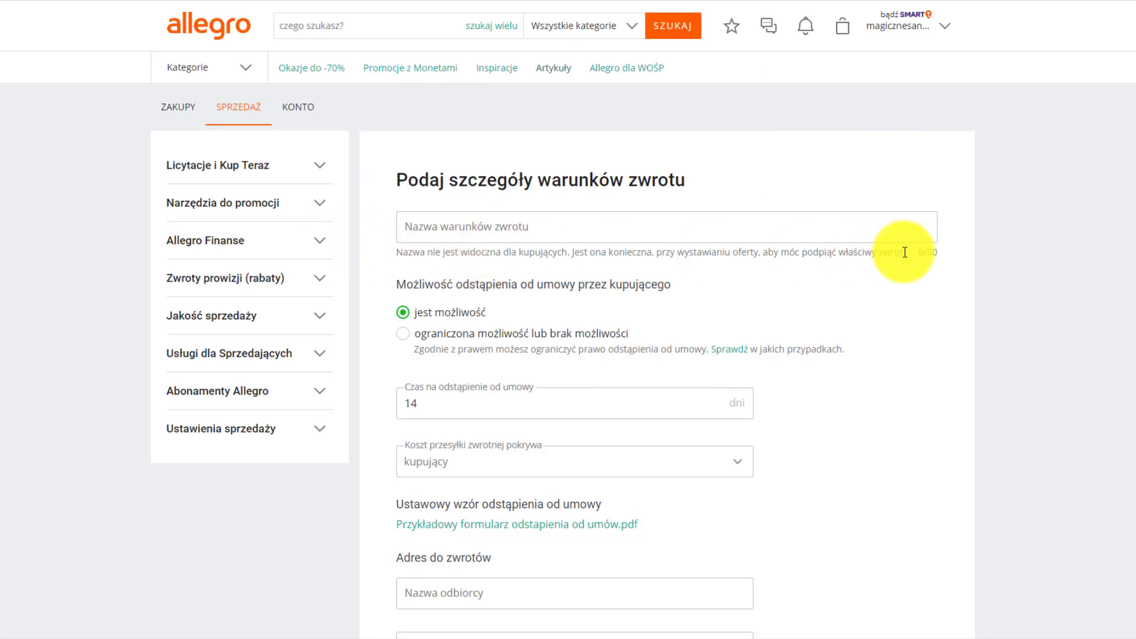
# Name the return conditions 'Warunki zwrotów 1' and confirm the 14-day withdrawal period.
pyautogui.click(506, 226)
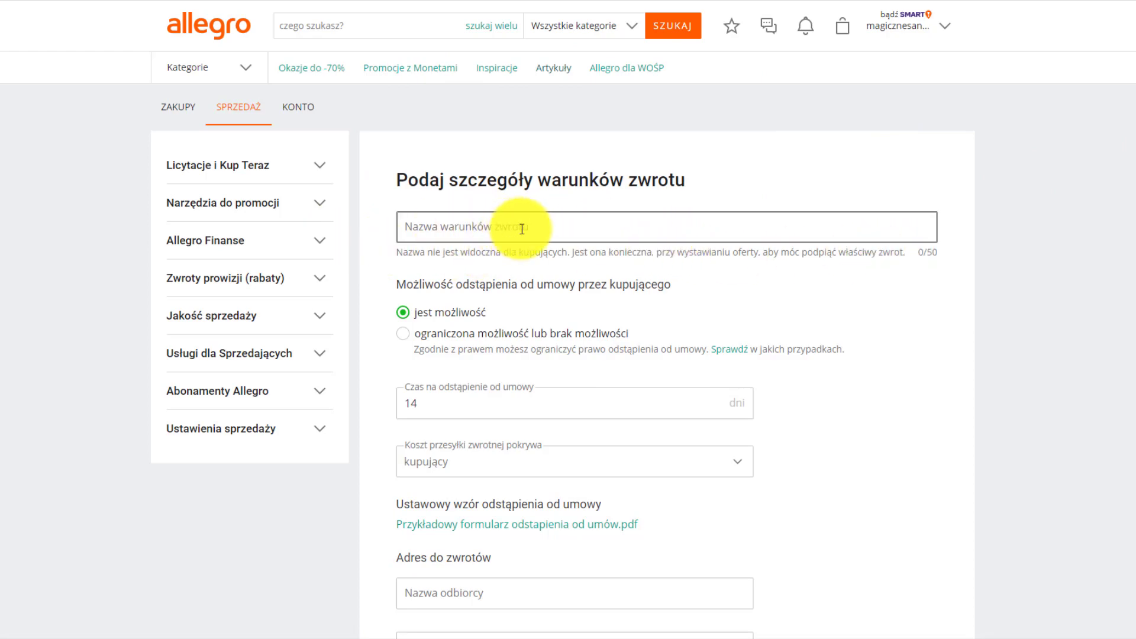
pyautogui.click(574, 224)
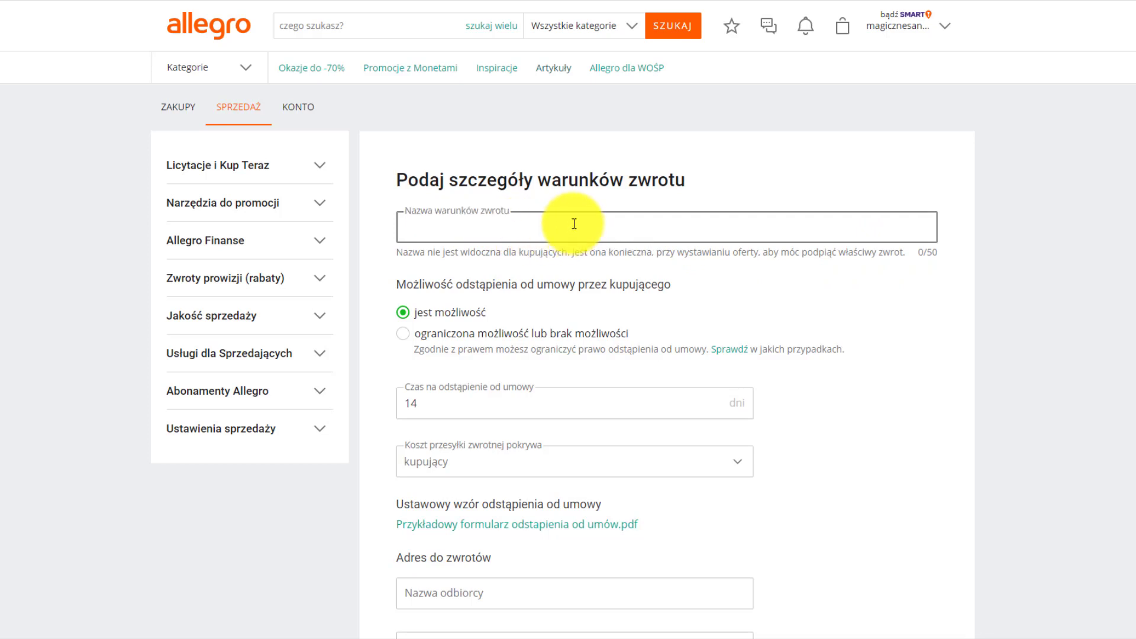
pyautogui.write('Warunki zwro')
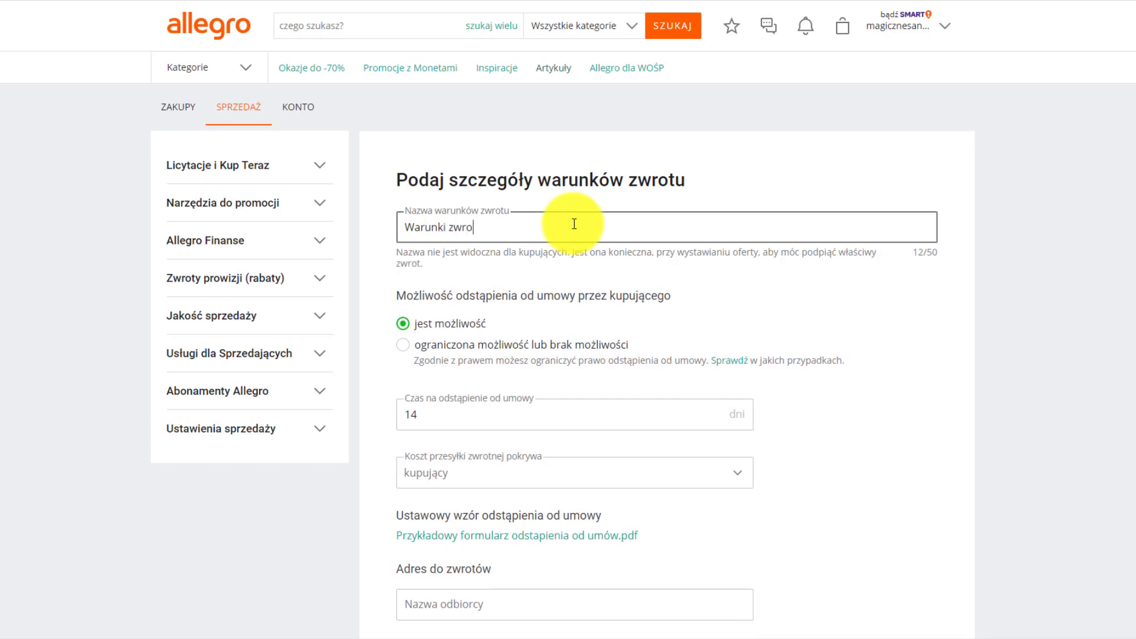
pyautogui.write('tów 1')
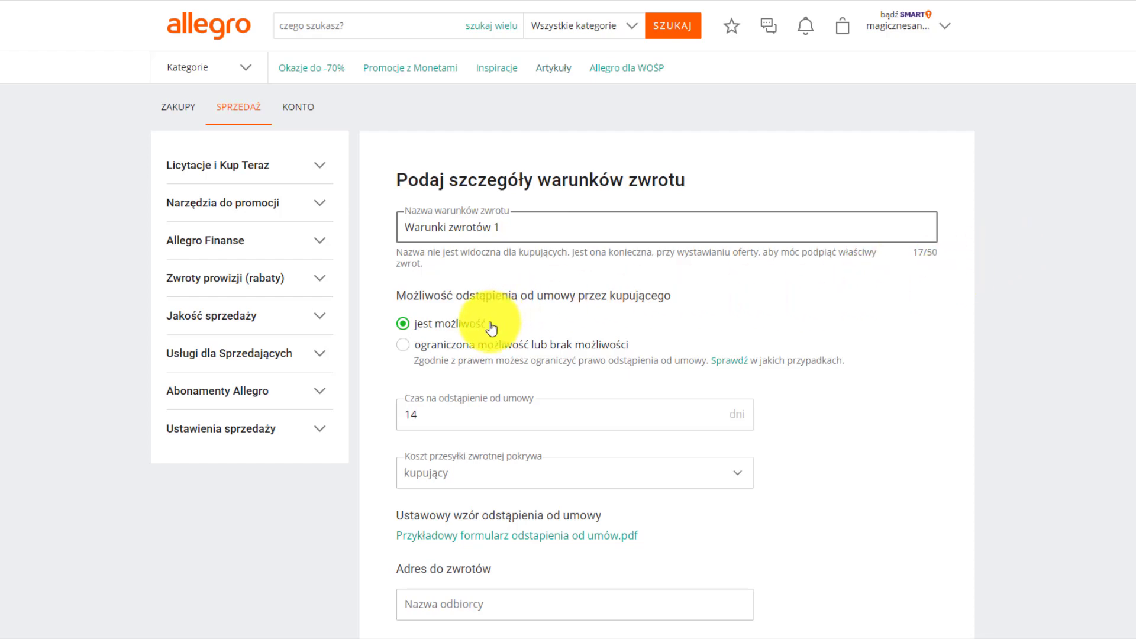
pyautogui.click(481, 420)
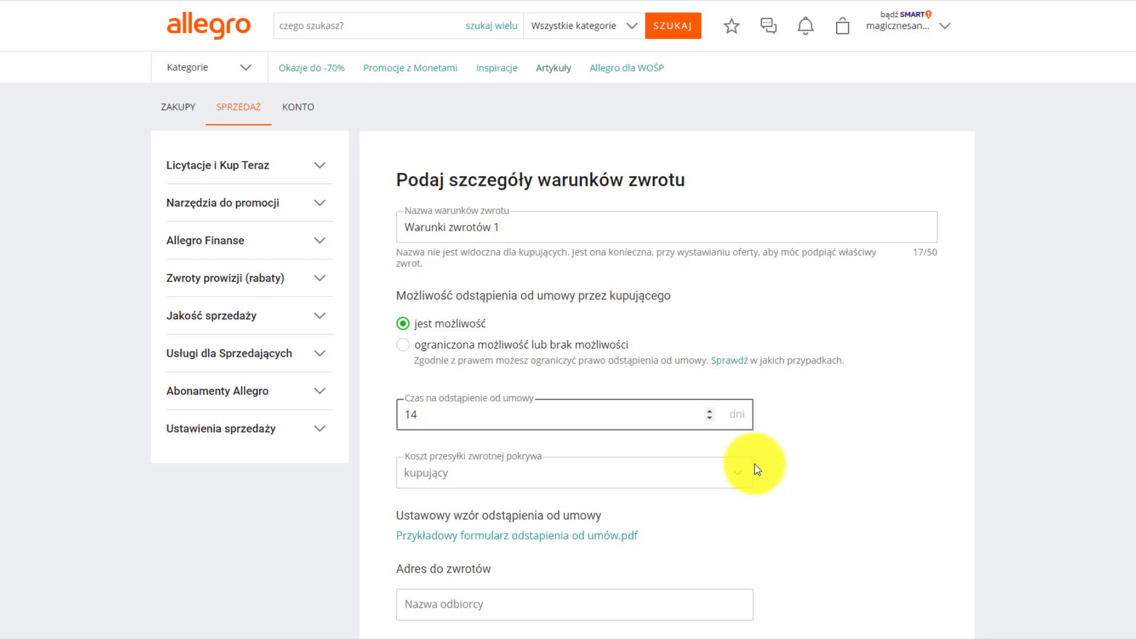
# Keep return shipping paid by the buyer.
pyautogui.scroll(-1, 836, 441)
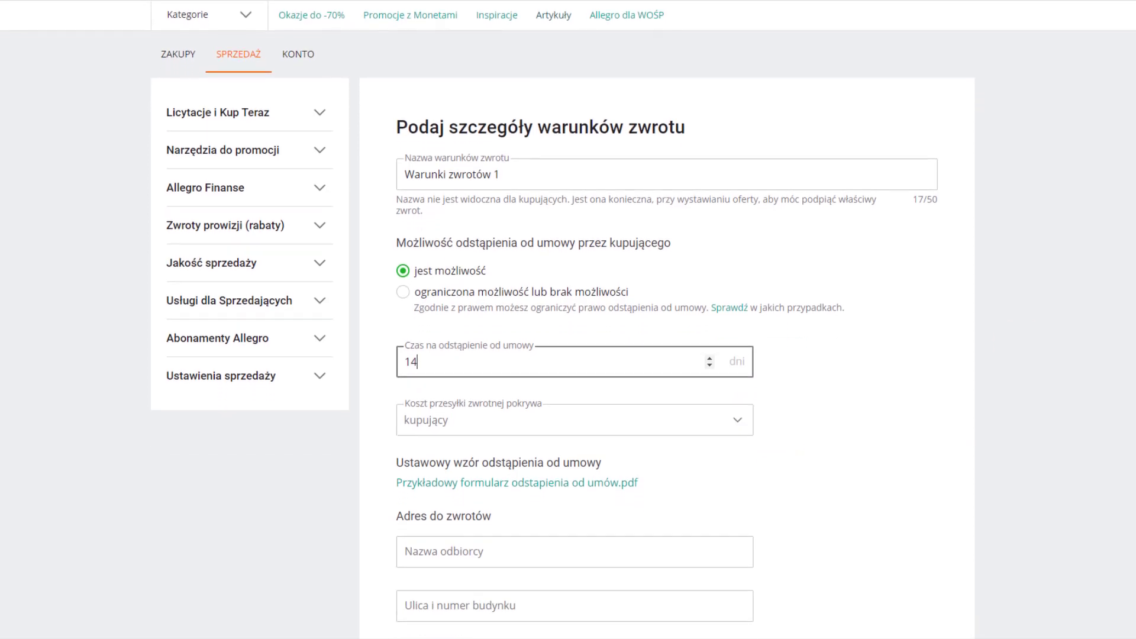
pyautogui.scroll(-3, 836, 442)
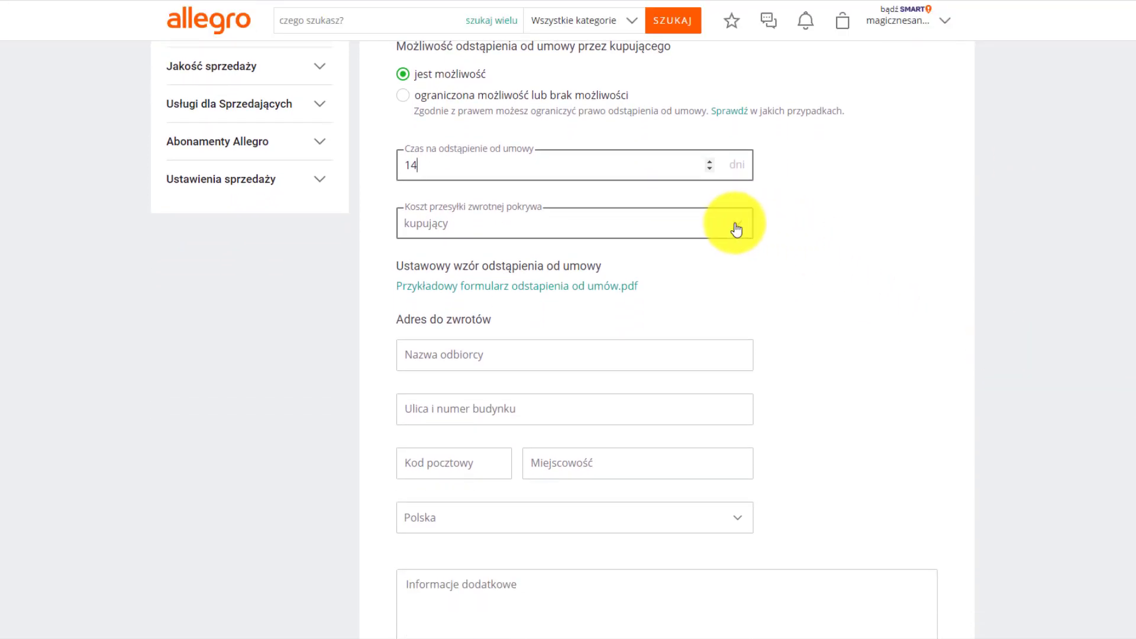
pyautogui.click(736, 230)
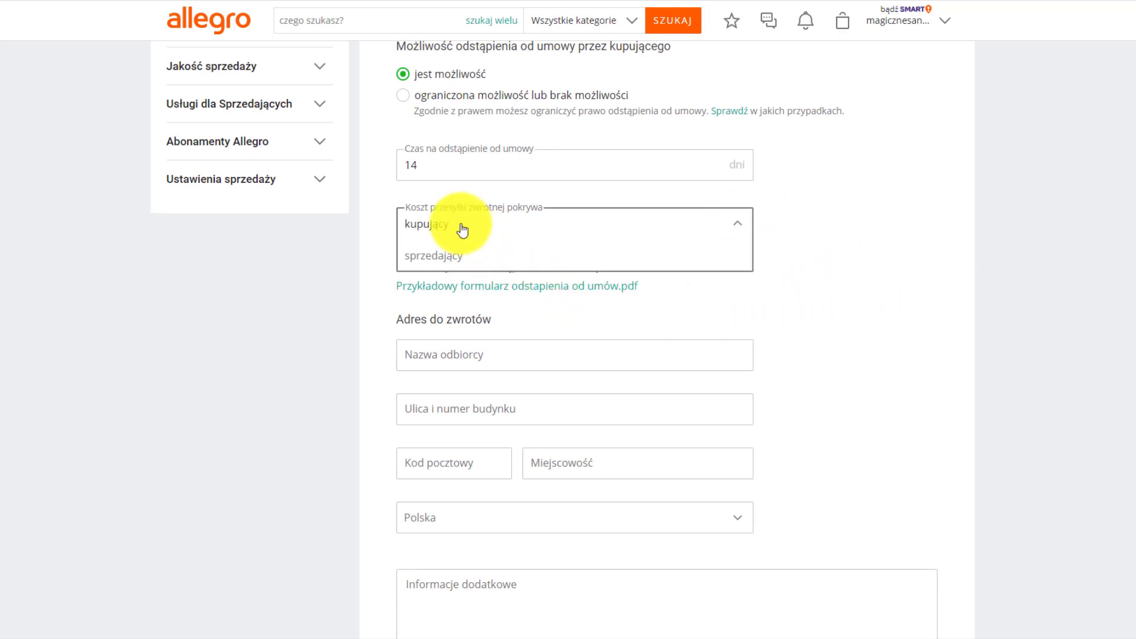
pyautogui.click(431, 227)
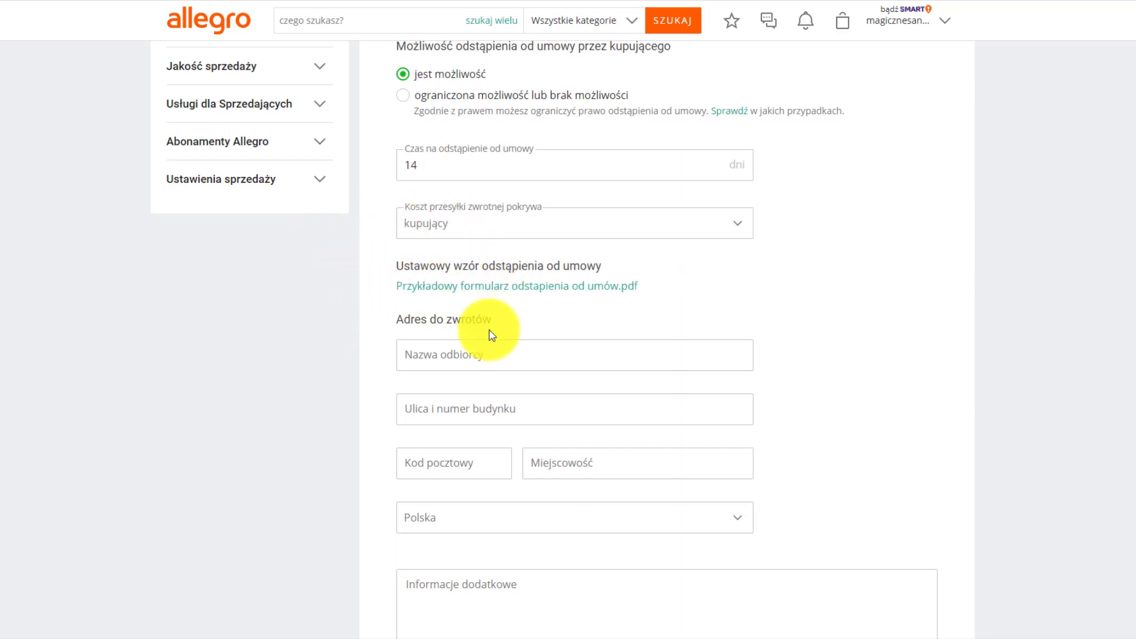
# Fill in the return address: recipient company name, street, postal code and city Gdańsk.
pyautogui.click(615, 357)
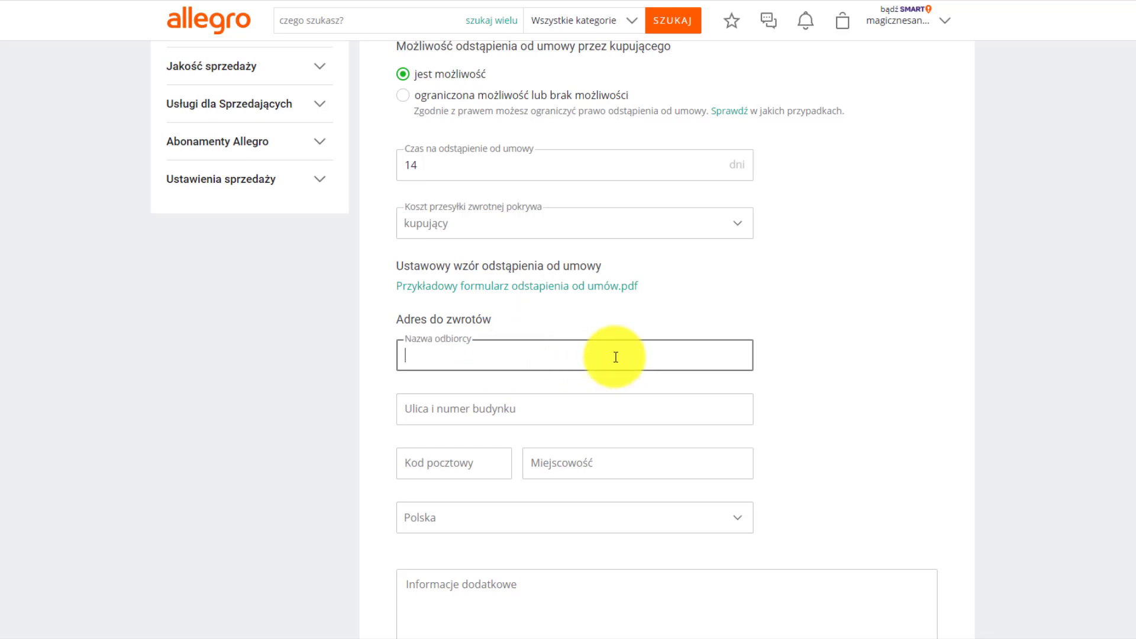
pyautogui.write('Ecommerce Revolution')
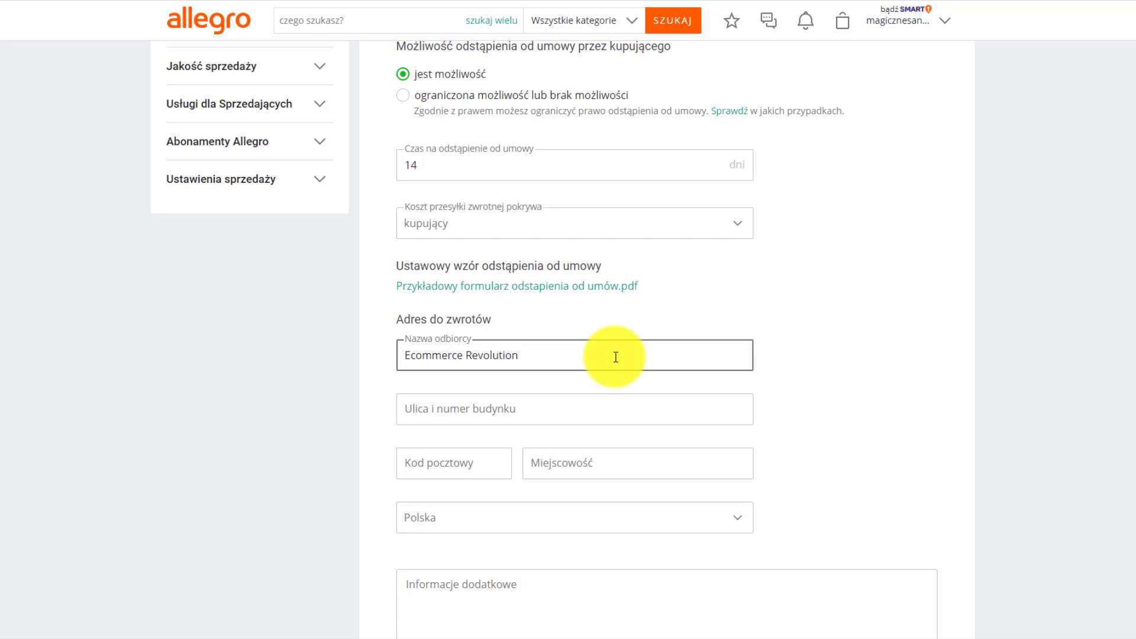
pyautogui.write(' Polska ')
pyautogui.write('sp.z')
pyautogui.write(' zo.o.')
pyautogui.press('Tab')
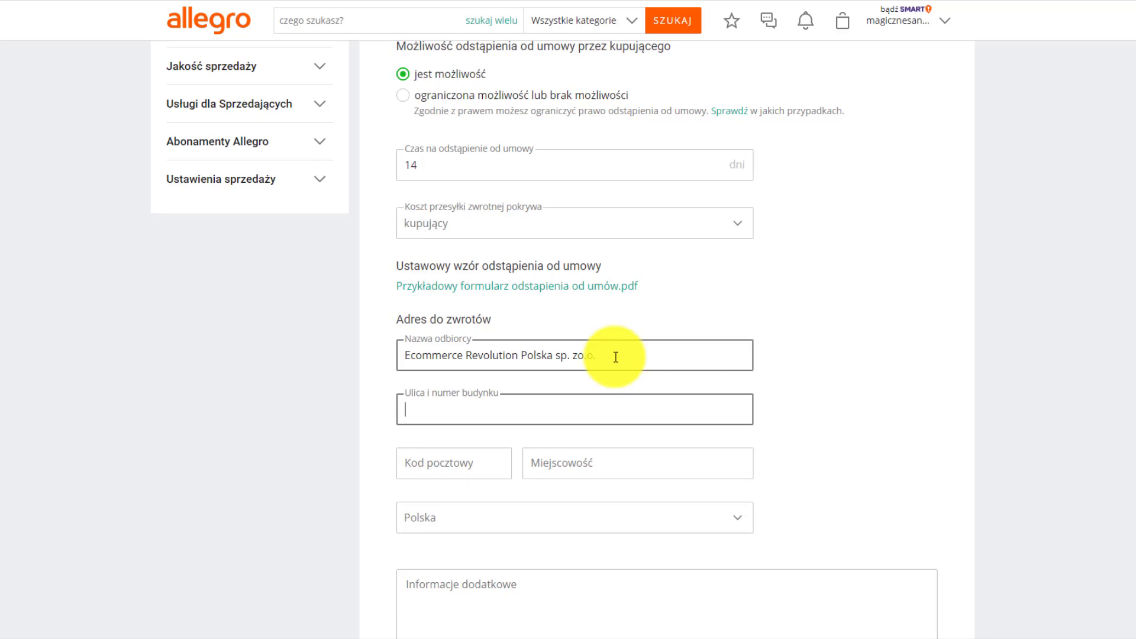
pyautogui.write('Magazynowa 1')
pyautogui.press('Tab')
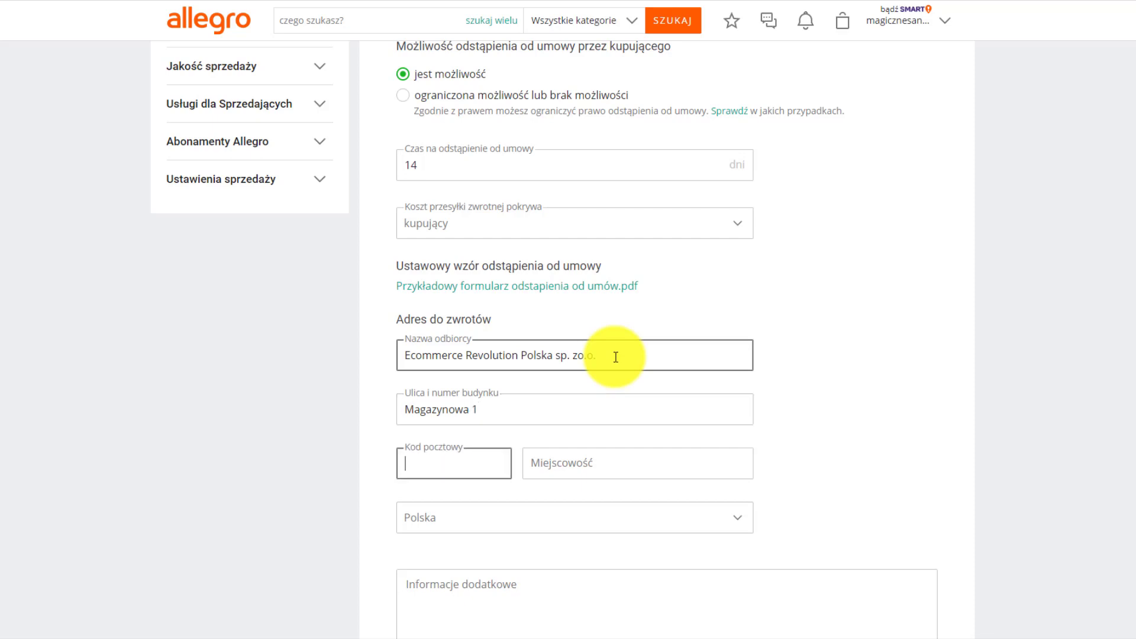
pyautogui.write('81-455')
pyautogui.press('Tab')
pyautogui.write('Gda')
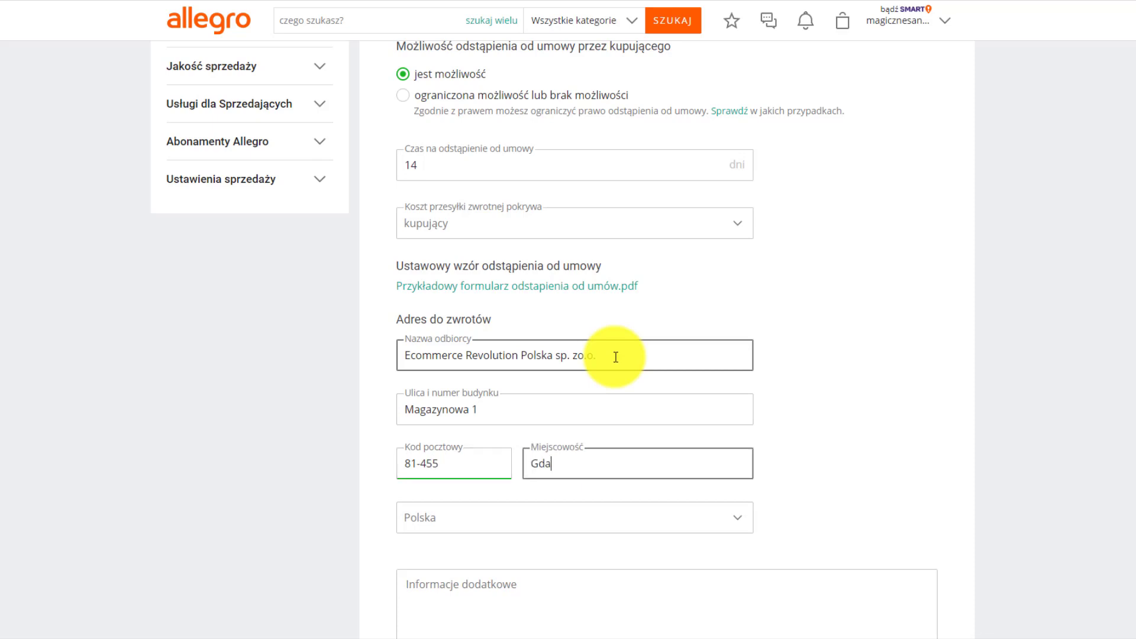
pyautogui.write('ńsk')
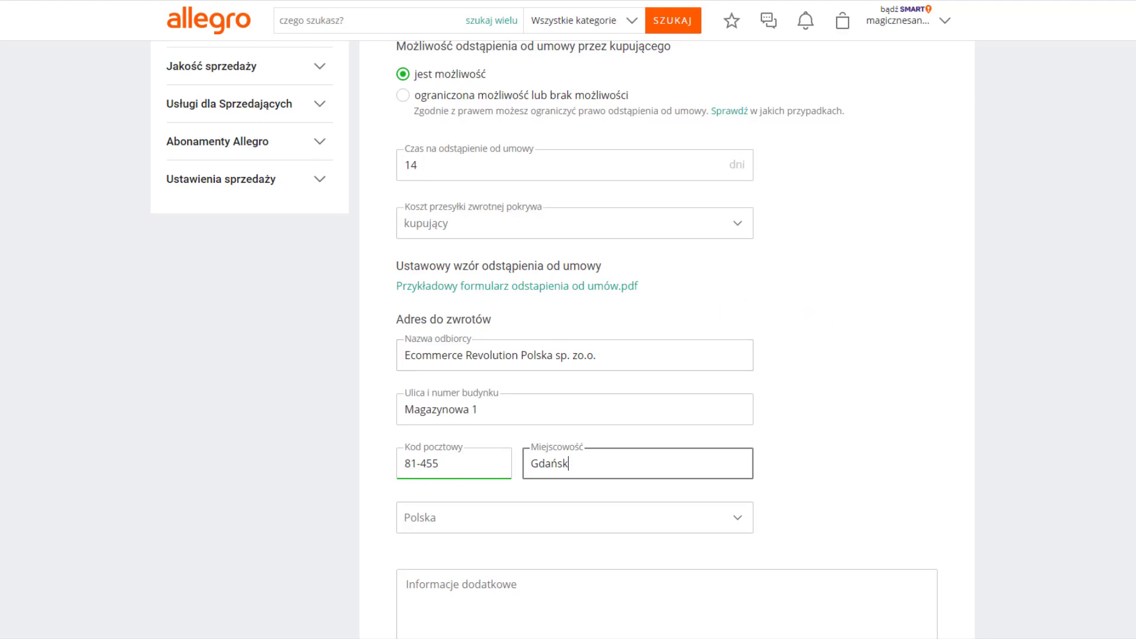
pyautogui.scroll(-3, 593, 418)
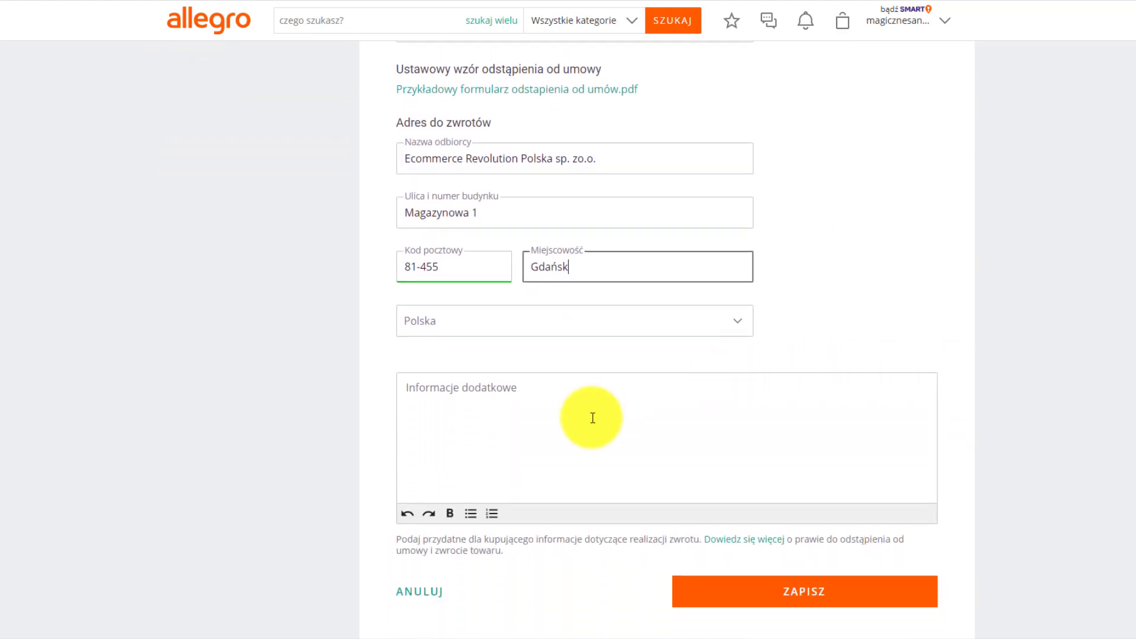
# Paste the return-policy text into Informacje dodatkowe and remove its blank first line.
pyautogui.click(592, 418)
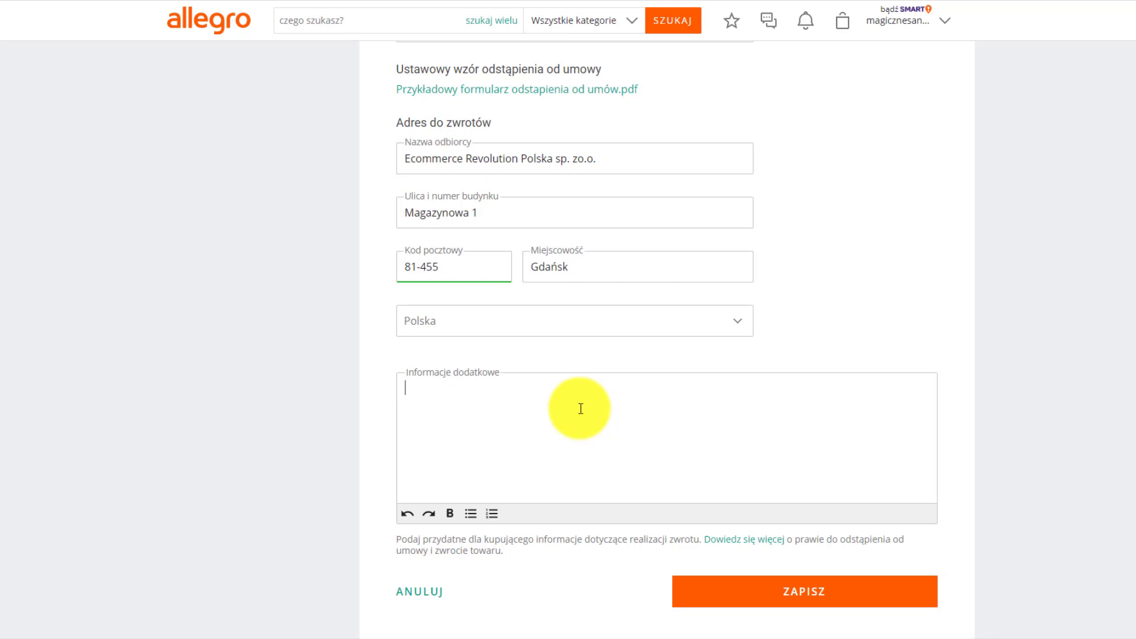
pyautogui.hotkey('ctrl', 'v')
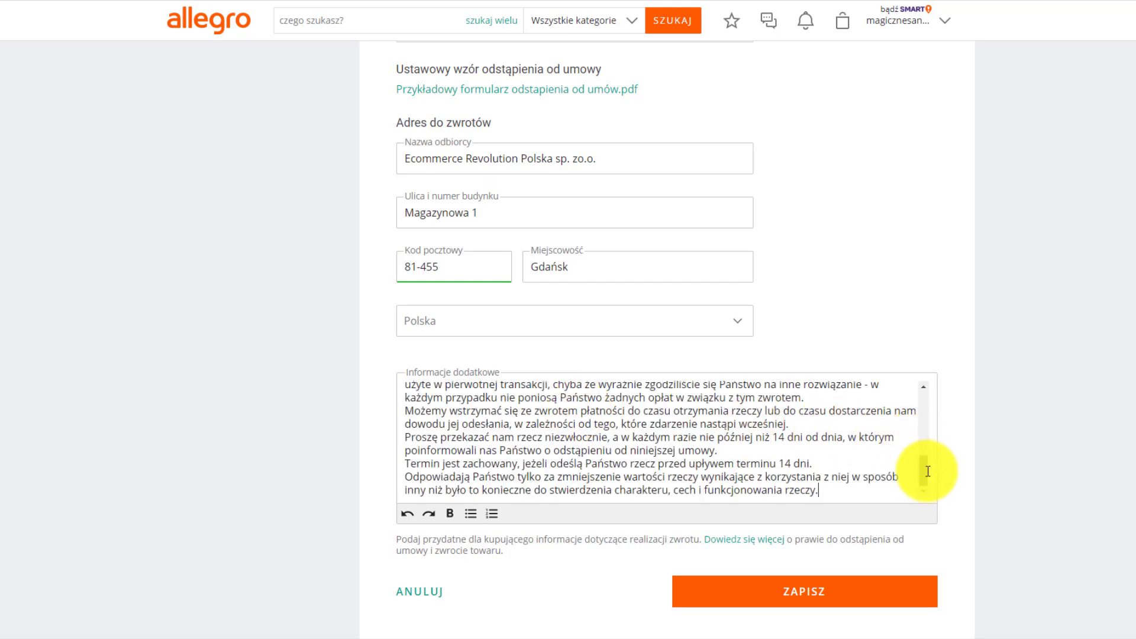
pyautogui.moveTo(927, 474); pyautogui.dragTo(929, 400)
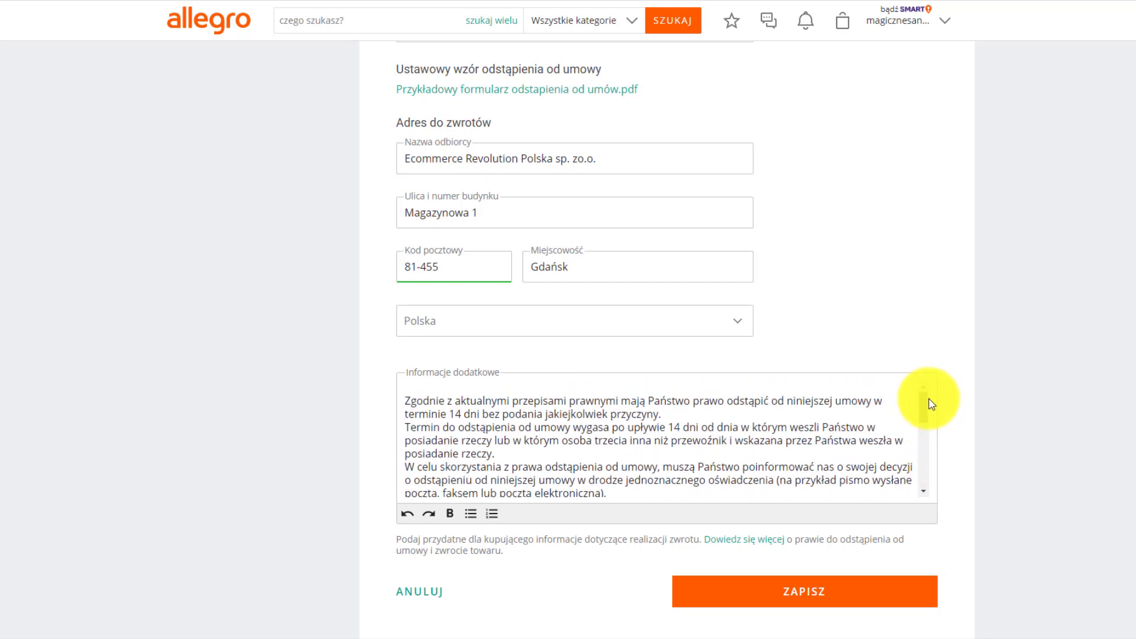
pyautogui.click(407, 399)
pyautogui.press('BackSpace')
# Separate the policy paragraphs with blank lines, through the 'Termin jest zachowany' paragraph.
pyautogui.click(681, 397)
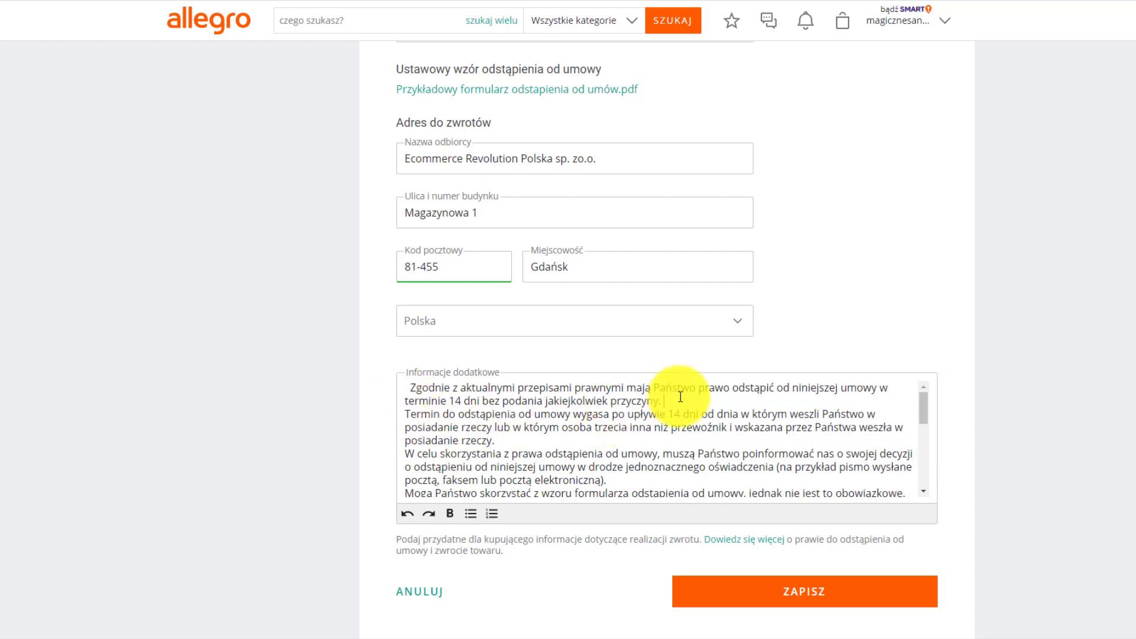
pyautogui.press('Return')
pyautogui.click(540, 454)
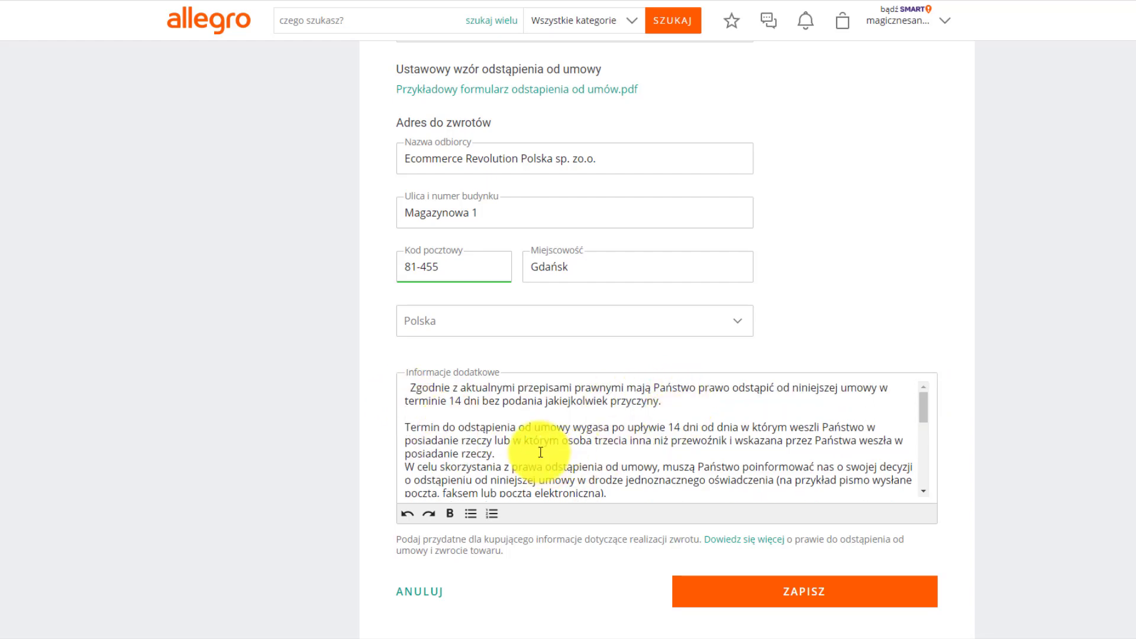
pyautogui.press('Return')
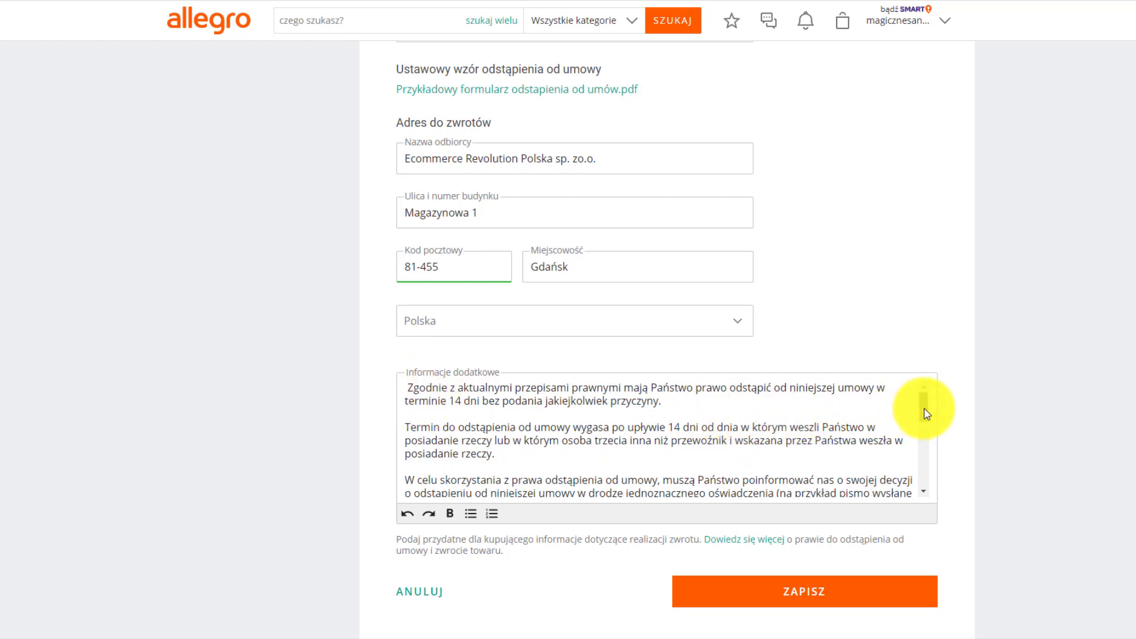
pyautogui.moveTo(925, 406); pyautogui.dragTo(924, 463)
pyautogui.click(666, 420)
pyautogui.press('Return')
pyautogui.click(615, 433)
pyautogui.press('Return')
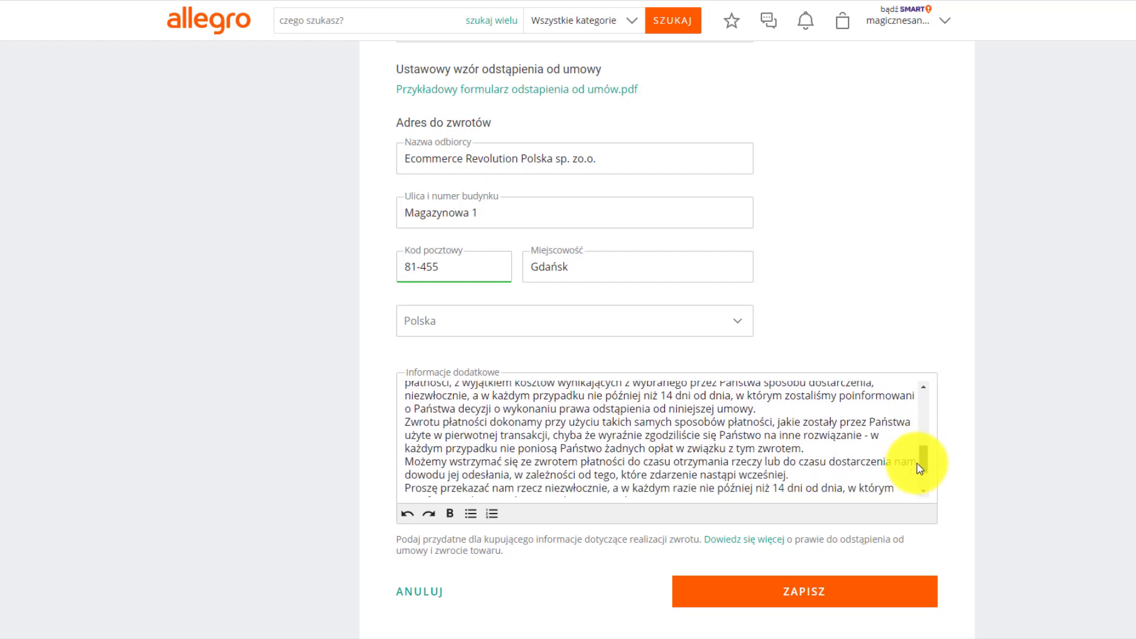
pyautogui.click(808, 411)
pyautogui.press('Return')
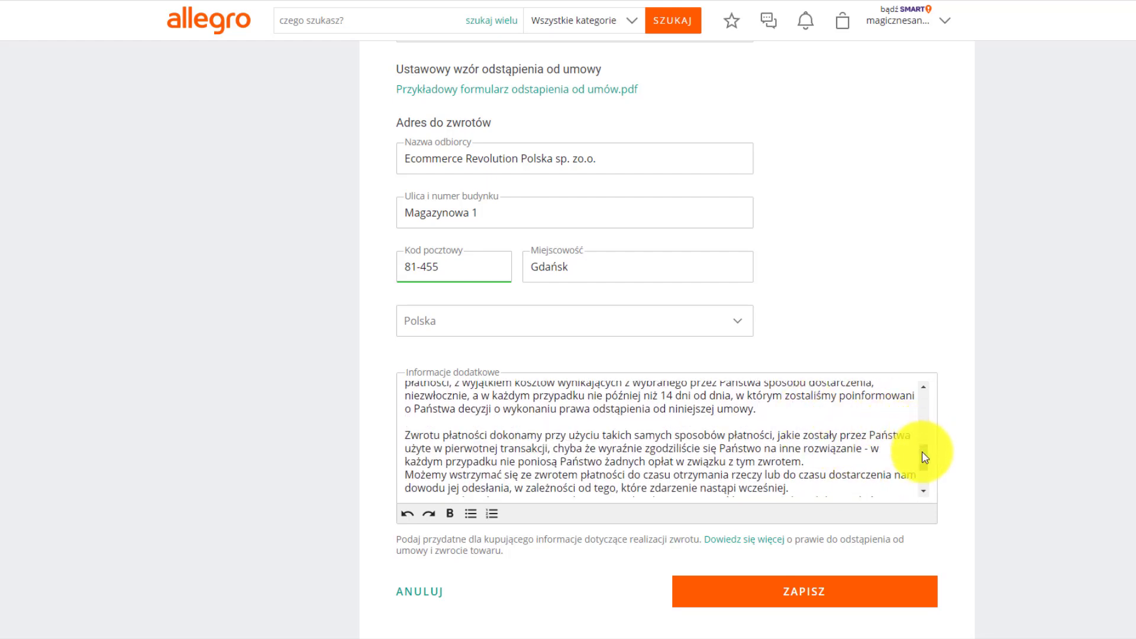
pyautogui.moveTo(923, 456); pyautogui.dragTo(921, 470)
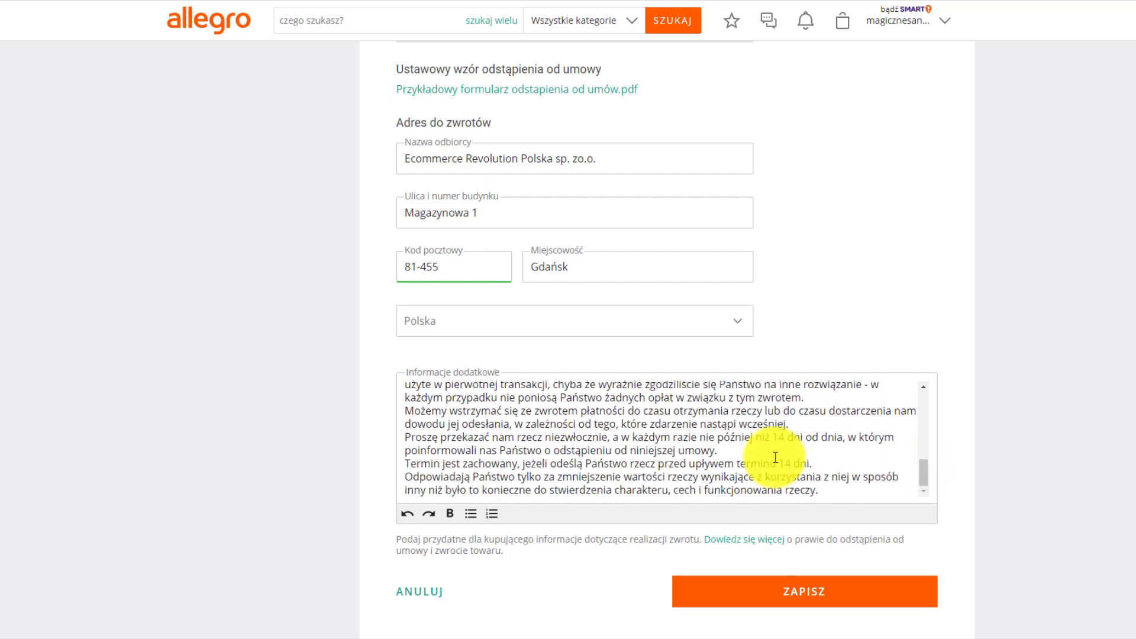
pyautogui.click(761, 456)
pyautogui.press('Return')
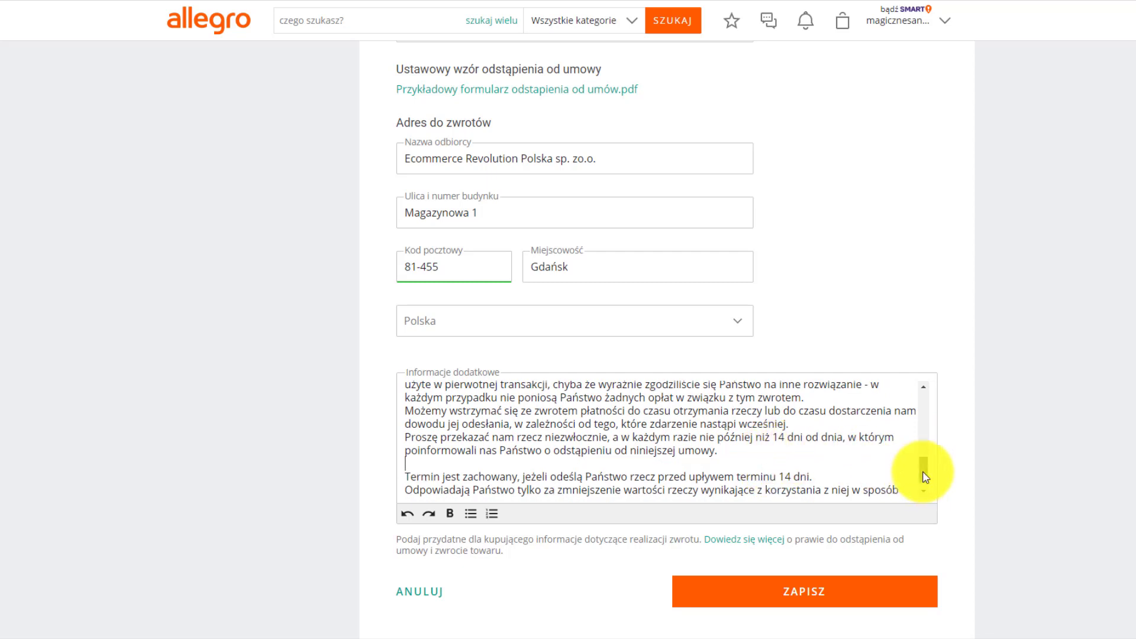
# Make the first paragraph about the 14-day right of withdrawal bold.
pyautogui.moveTo(925, 476); pyautogui.dragTo(927, 404)
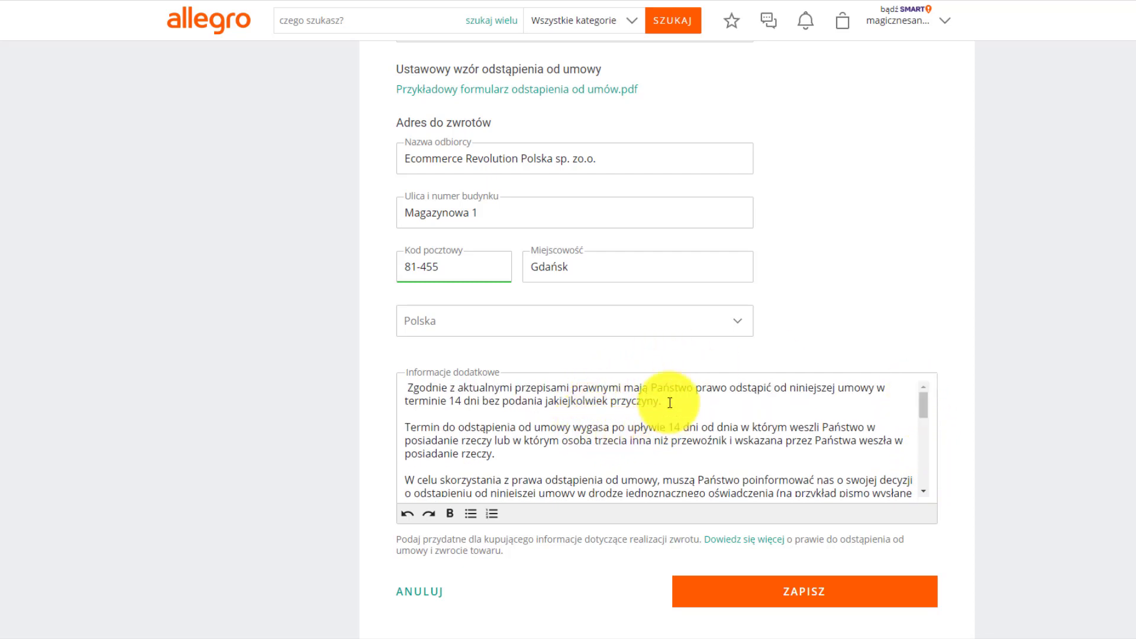
pyautogui.moveTo(665, 401); pyautogui.dragTo(406, 385)
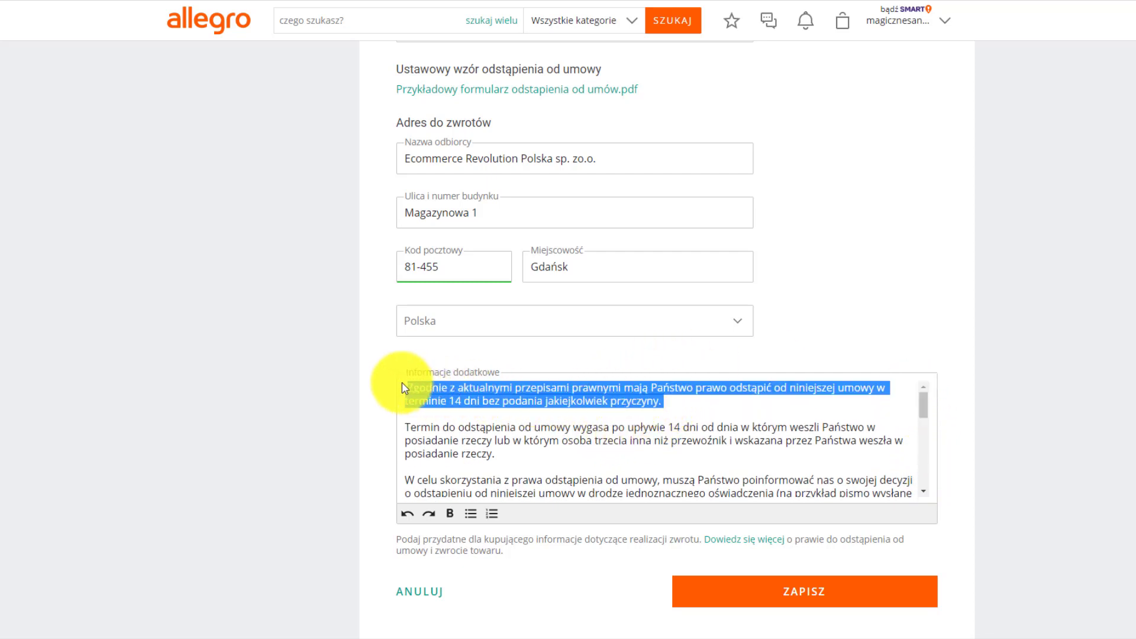
pyautogui.click(450, 514)
pyautogui.click(666, 450)
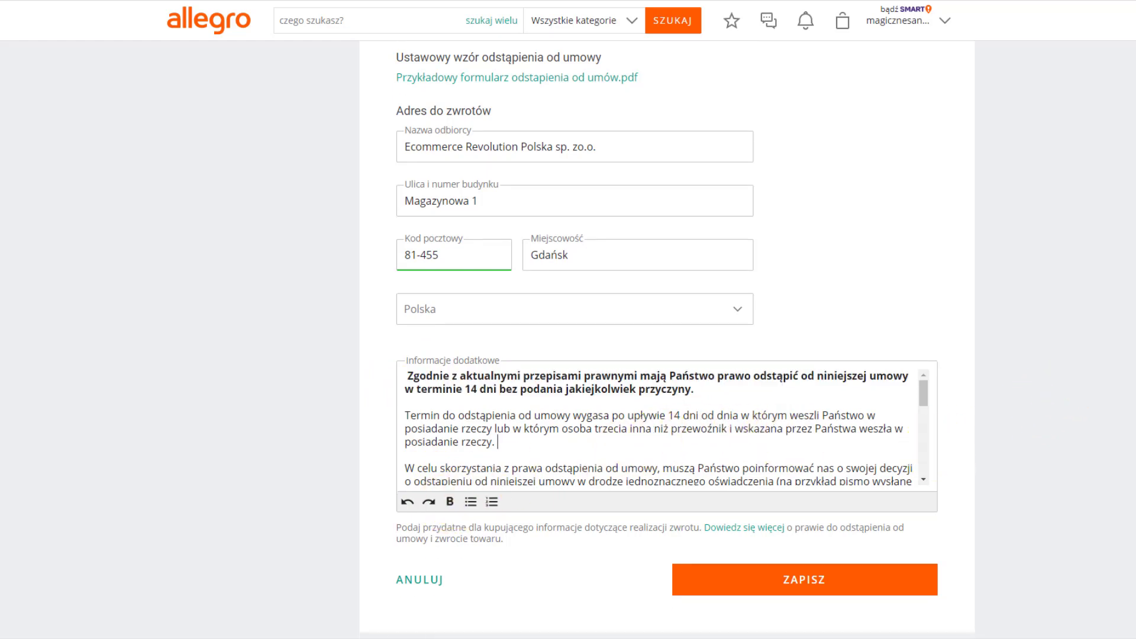
pyautogui.scroll(-1, 1021, 418)
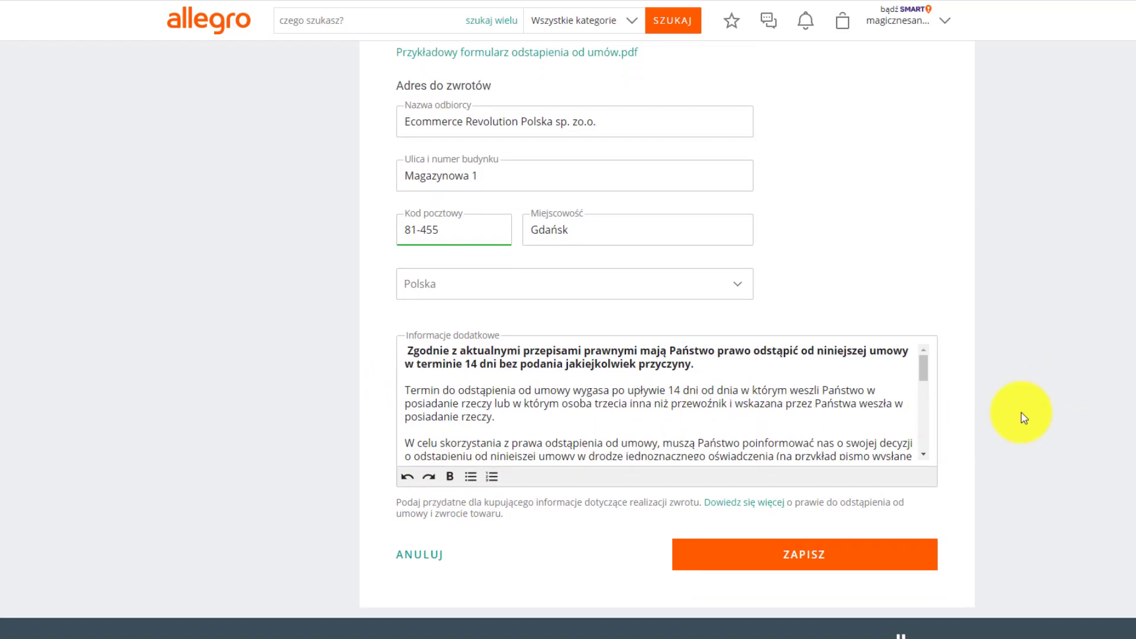
# Save the entry and check 'Warunki zwrotów 1' is listed on the Warunki zwrotów page.
pyautogui.click(771, 557)
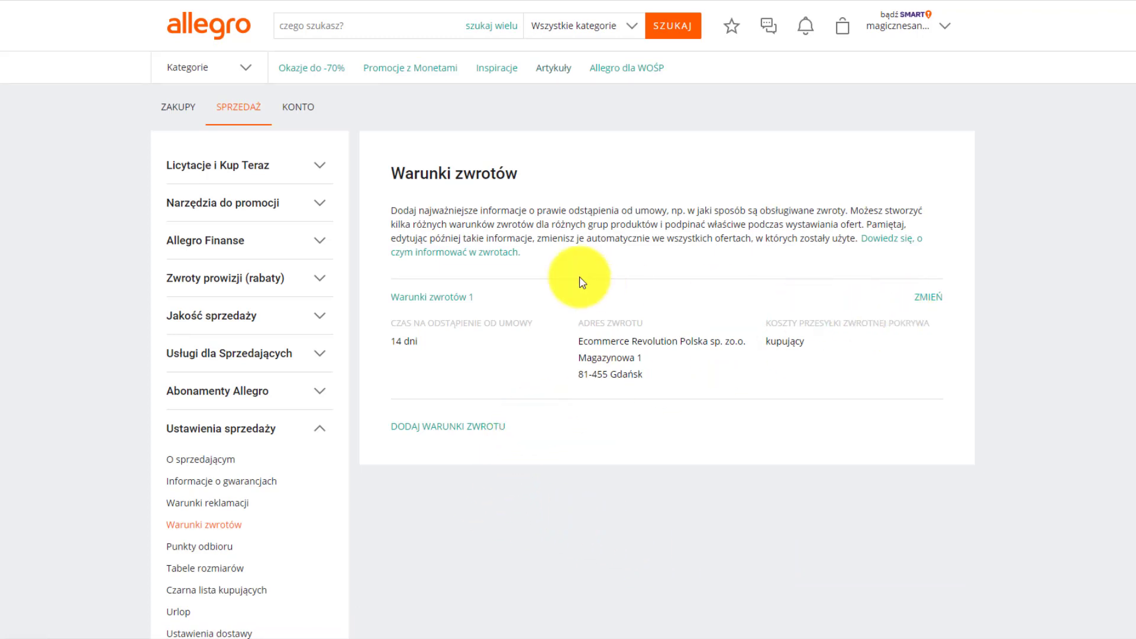
pyautogui.moveTo(477, 297); pyautogui.dragTo(381, 296)
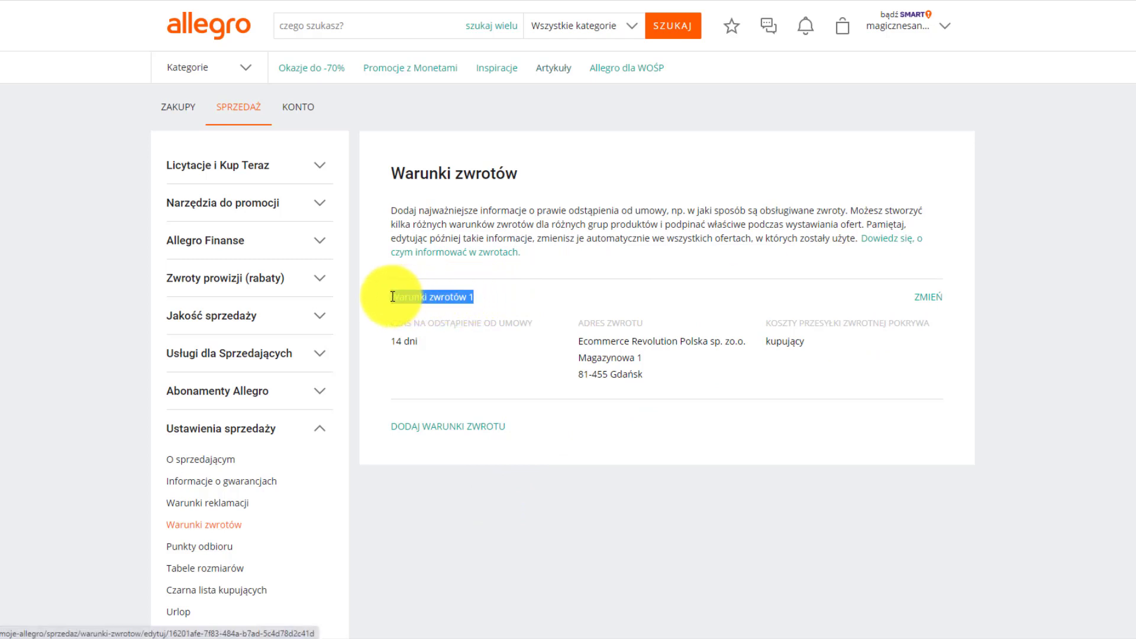
pyautogui.click(521, 297)
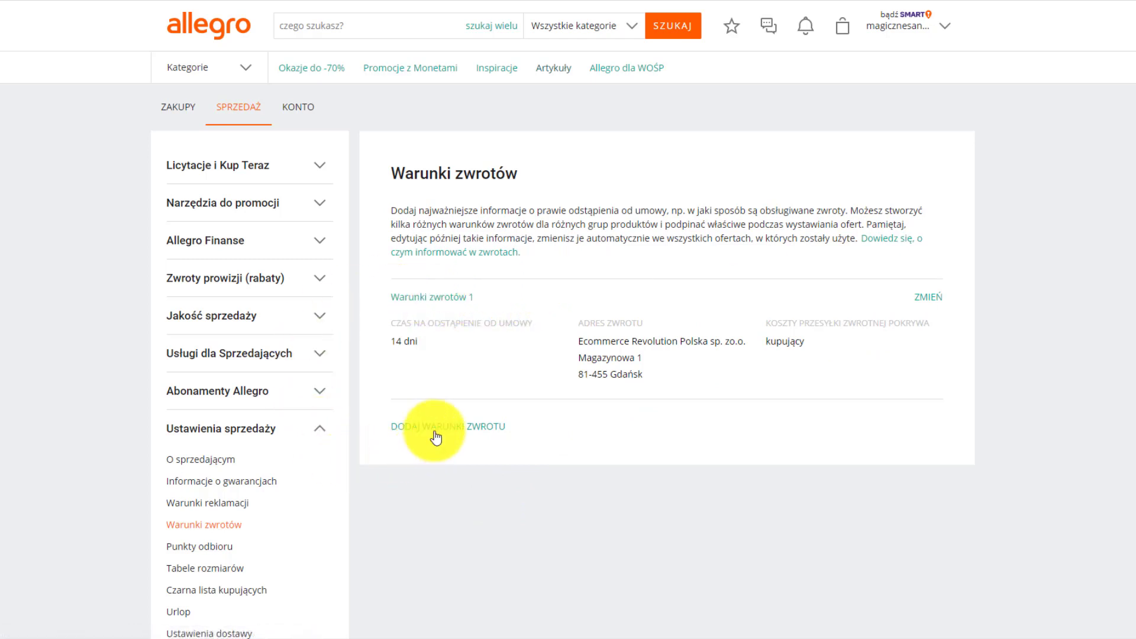